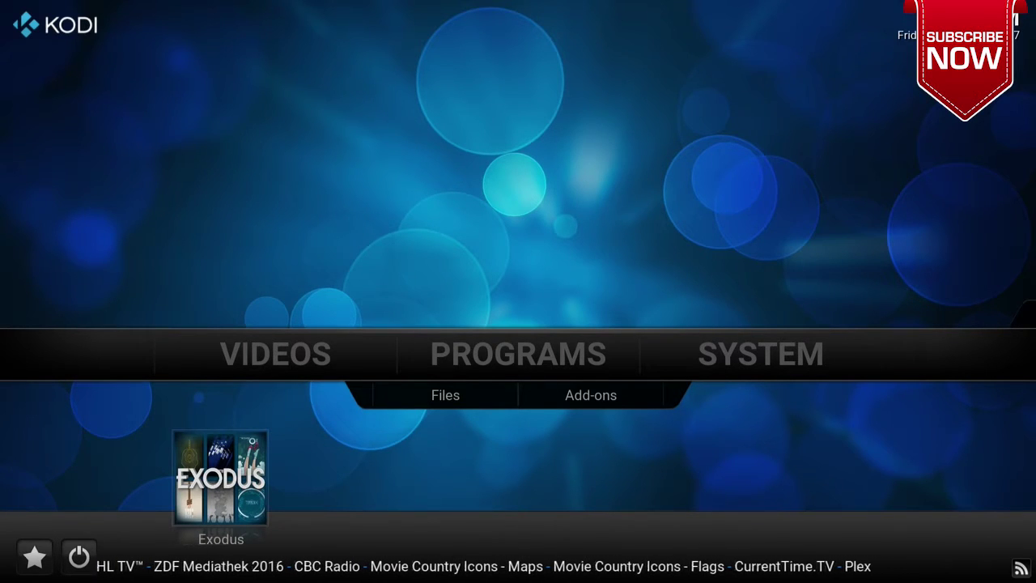
Go to VIDEOS > Add-ons from the home screen and highlight the Exodus add-on.
key(Up)
key(Down)
key(Right)
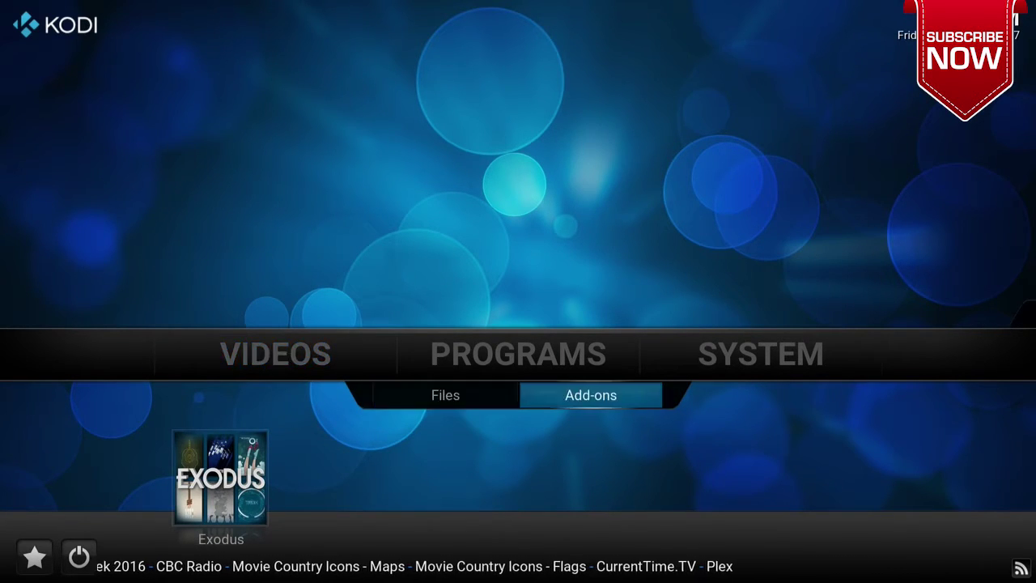
key(Return)
key(Down)
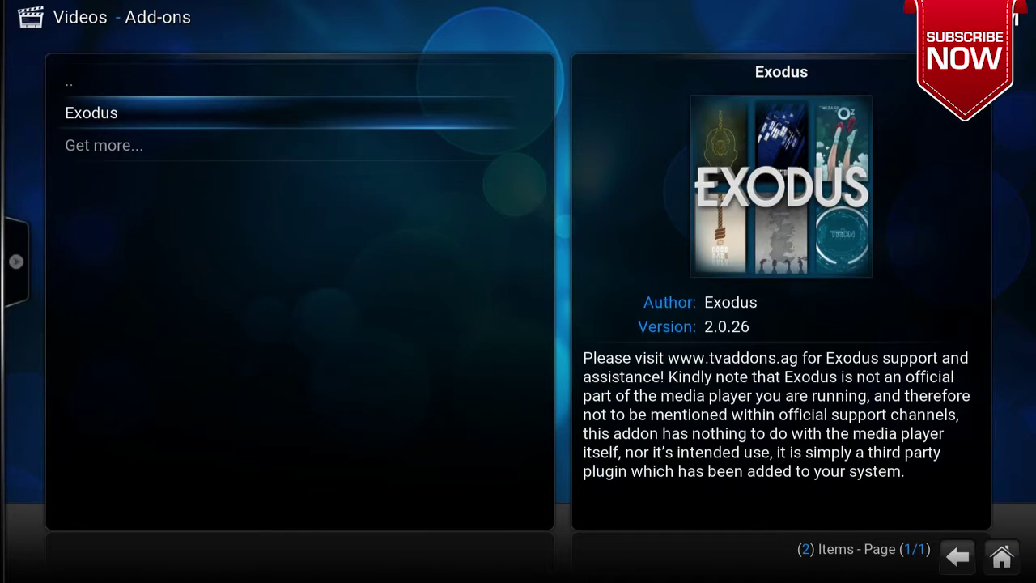
In Exodus add-on settings, lower the General tab's Providers Timeout from 30 to 10.
right_click(361, 123)
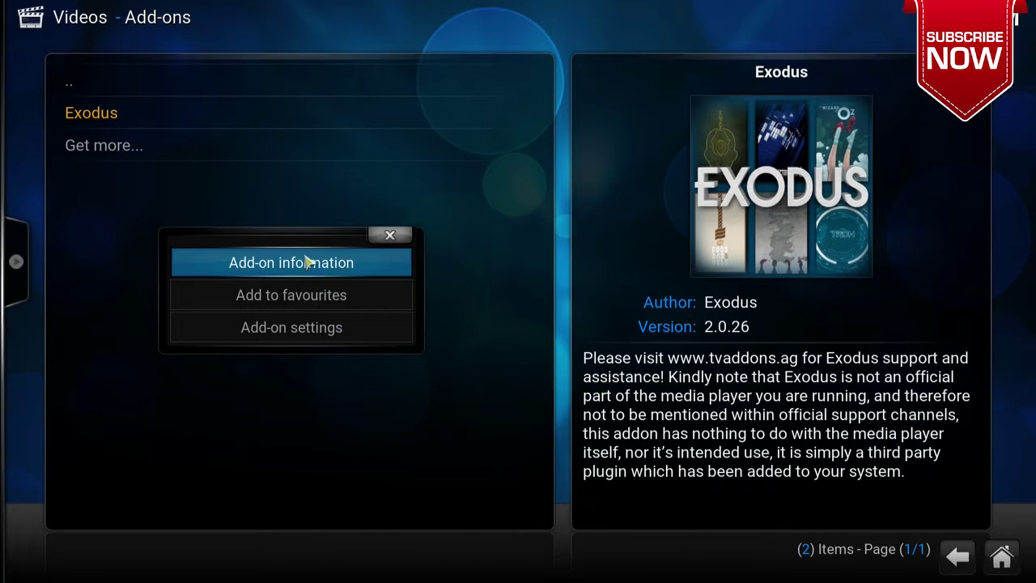
click(300, 324)
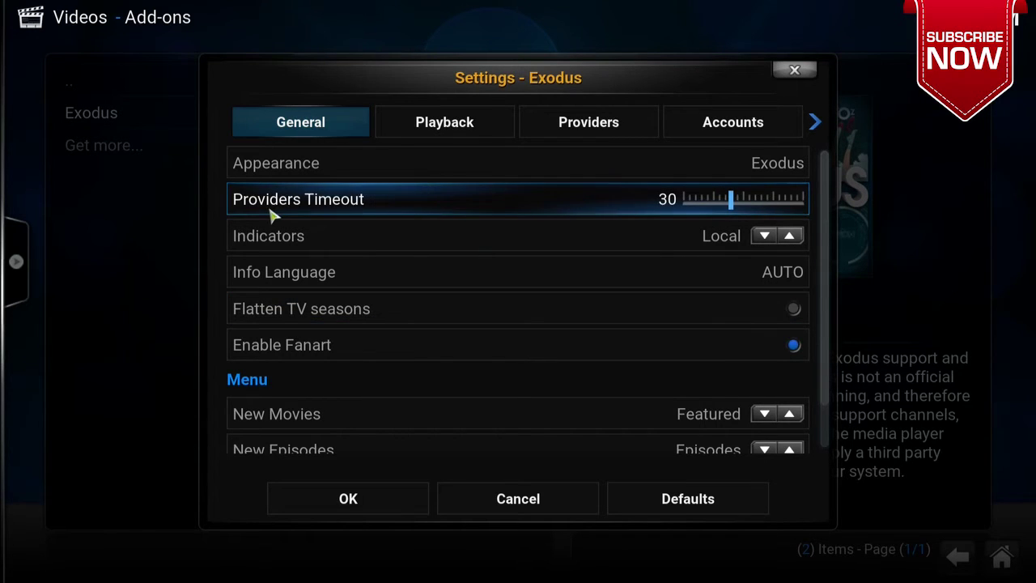
drag(733, 203, 336, 204)
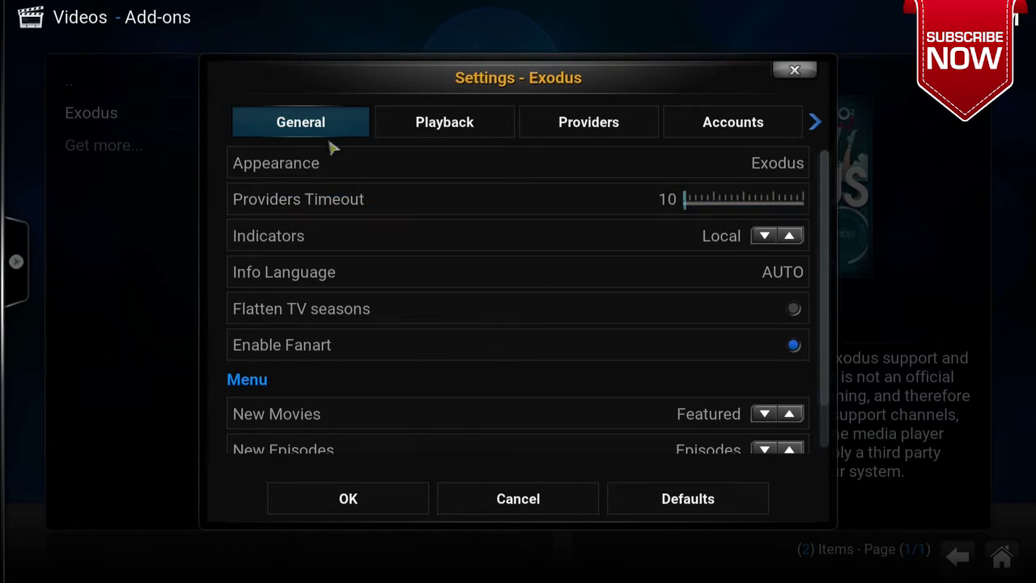
mouse_move(394, 119)
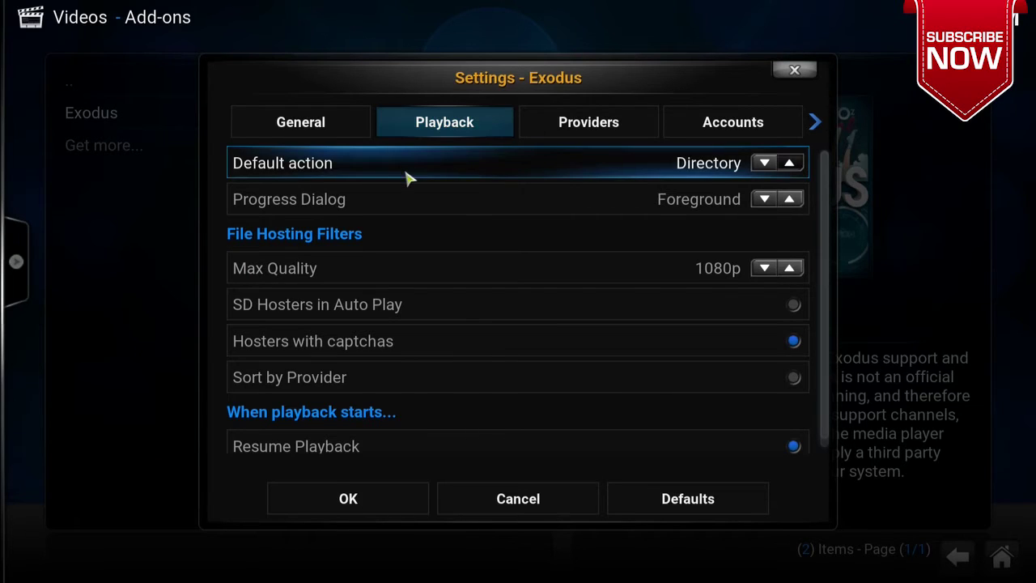
On the Playback tab, set Default action to Auto Play and Progress Dialog to Background.
click(784, 166)
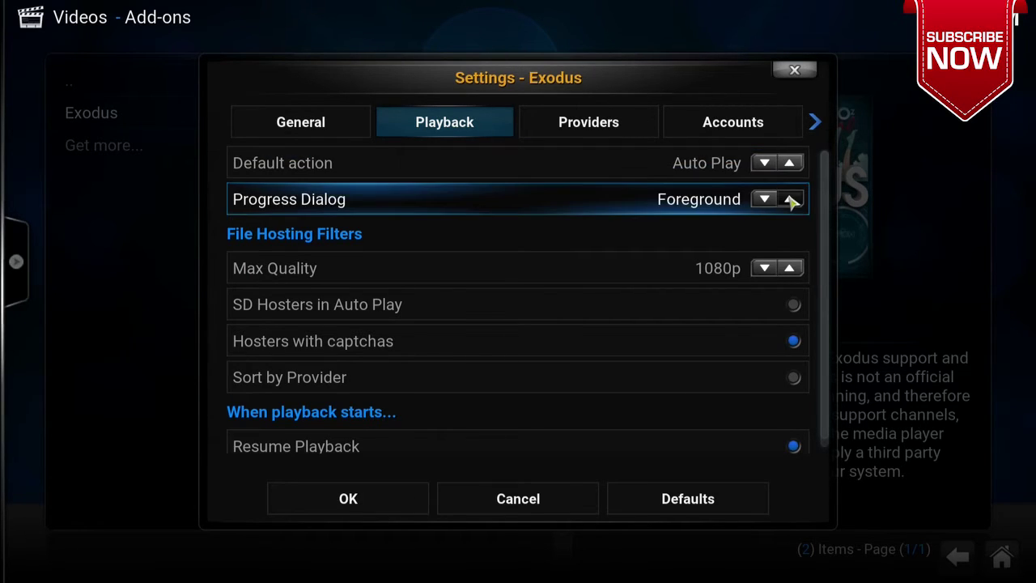
click(797, 204)
key(Right)
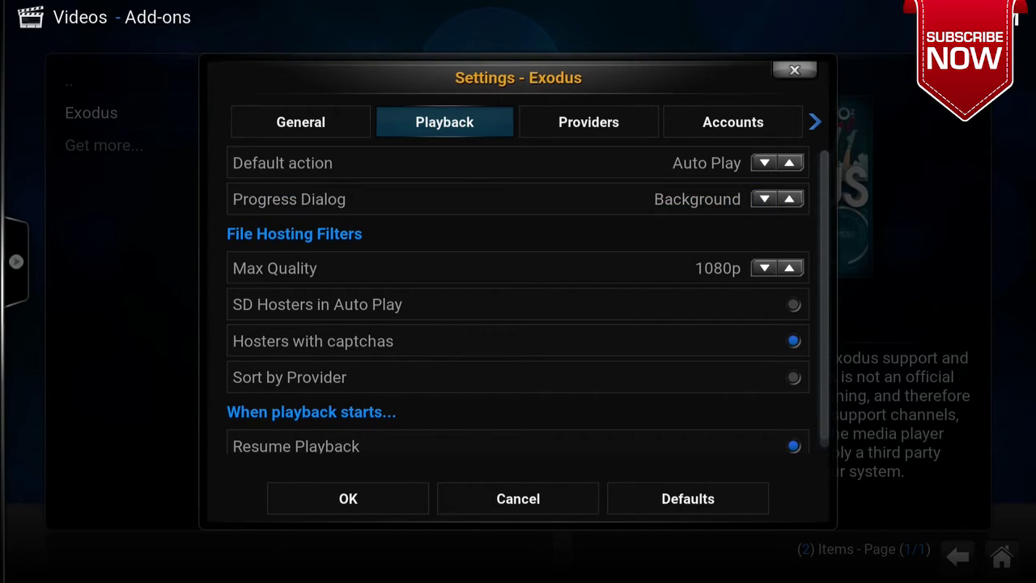
Save the Exodus settings and browse to Exodus TV Shows > Most Popular.
click(389, 503)
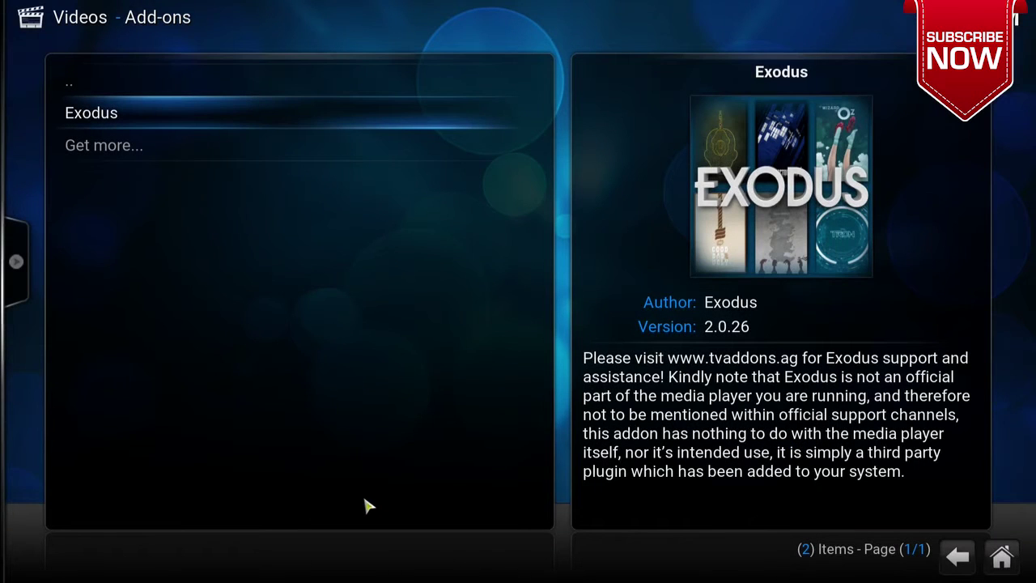
click(170, 118)
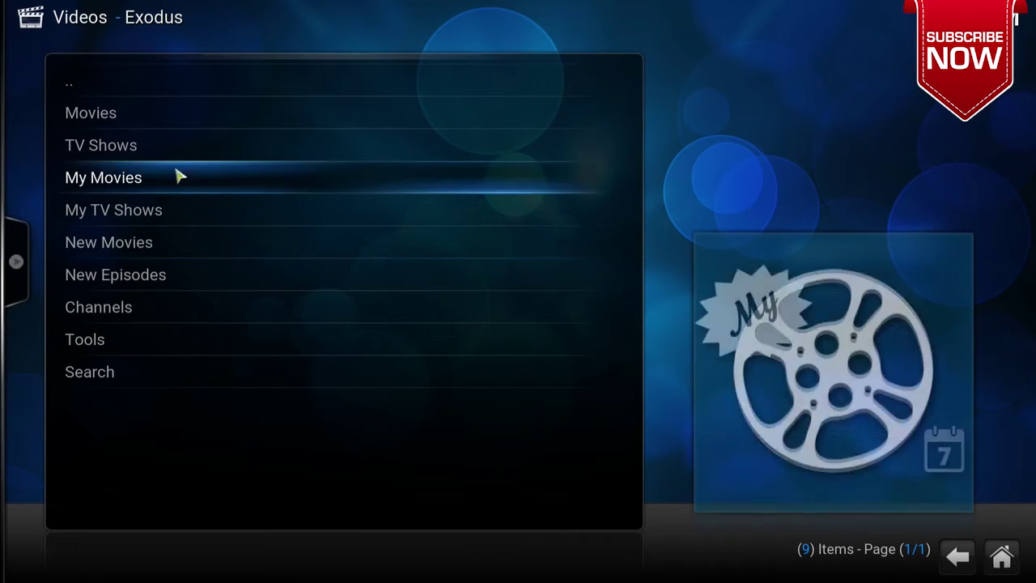
click(162, 141)
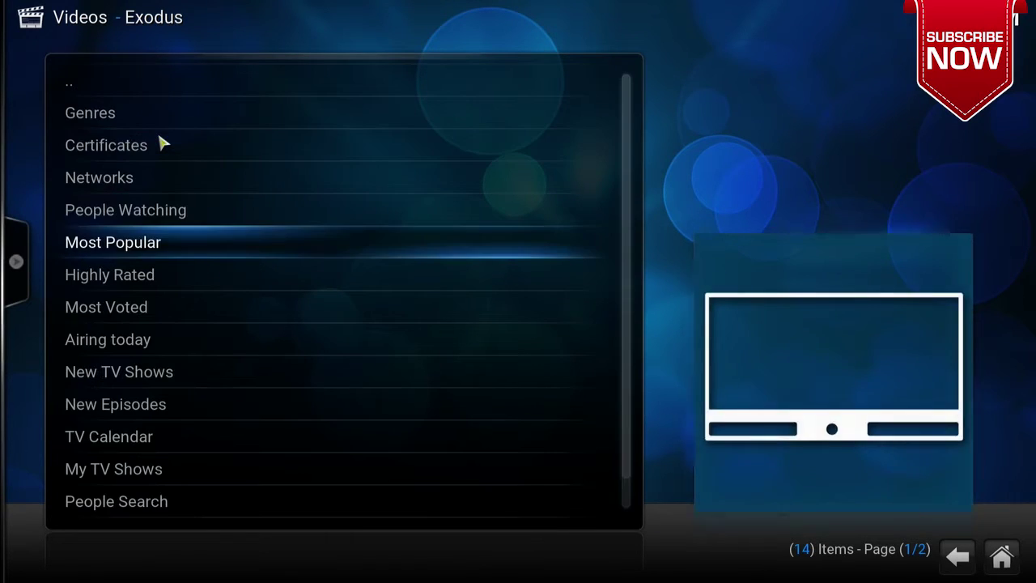
click(161, 236)
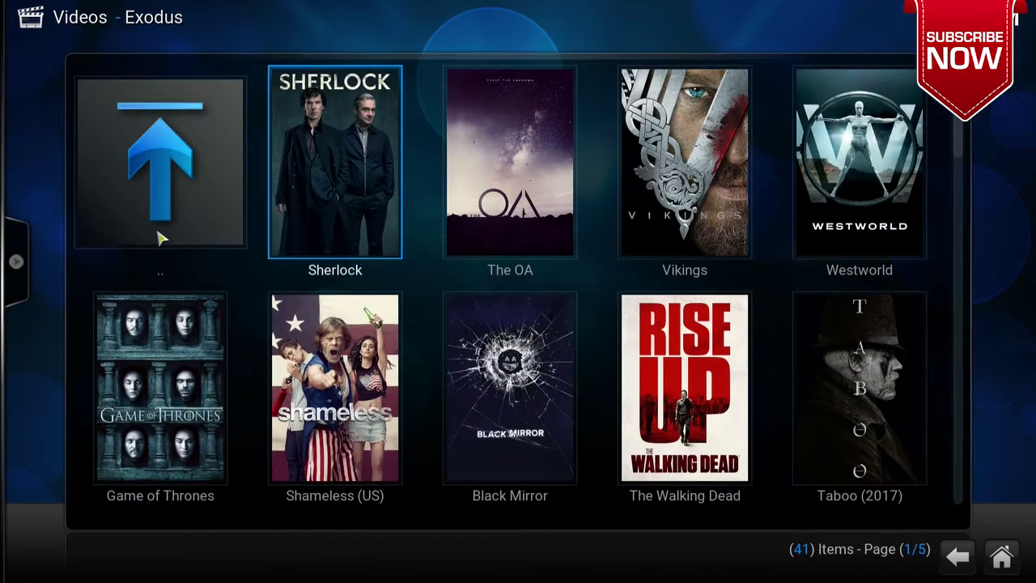
Open Sherlock Season 1 and start episode 1x01 A Study in Pink.
click(347, 178)
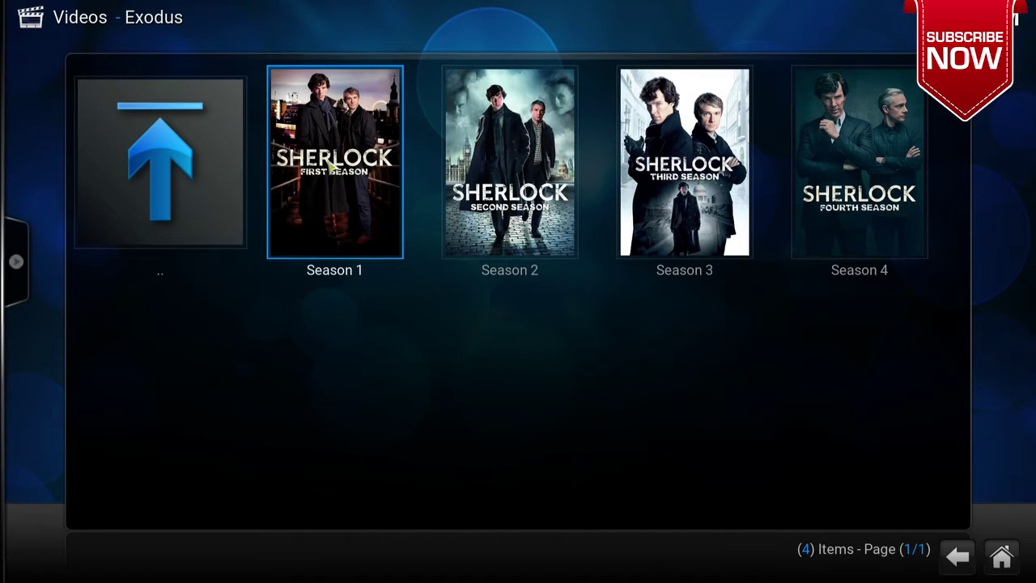
click(331, 165)
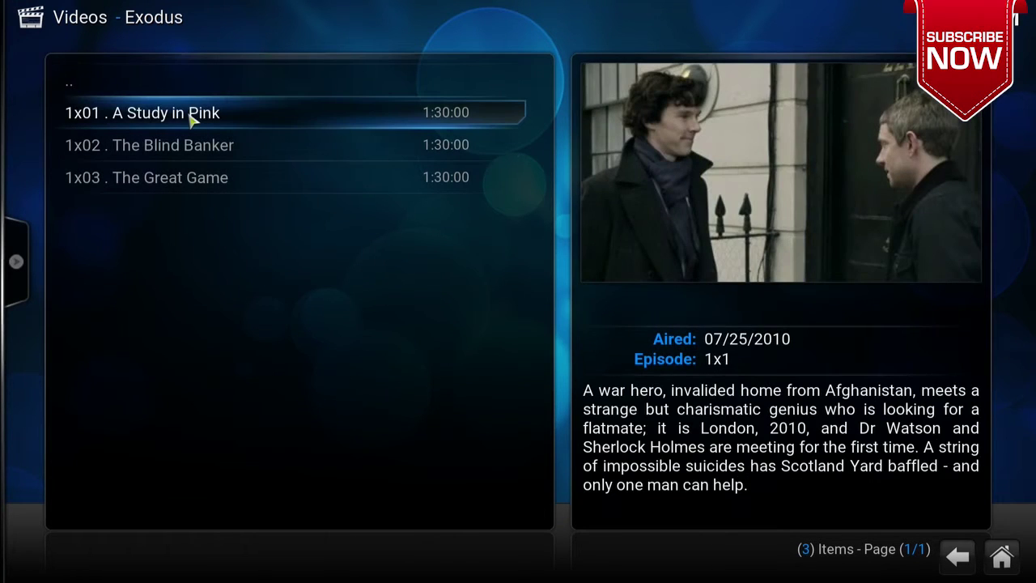
click(192, 114)
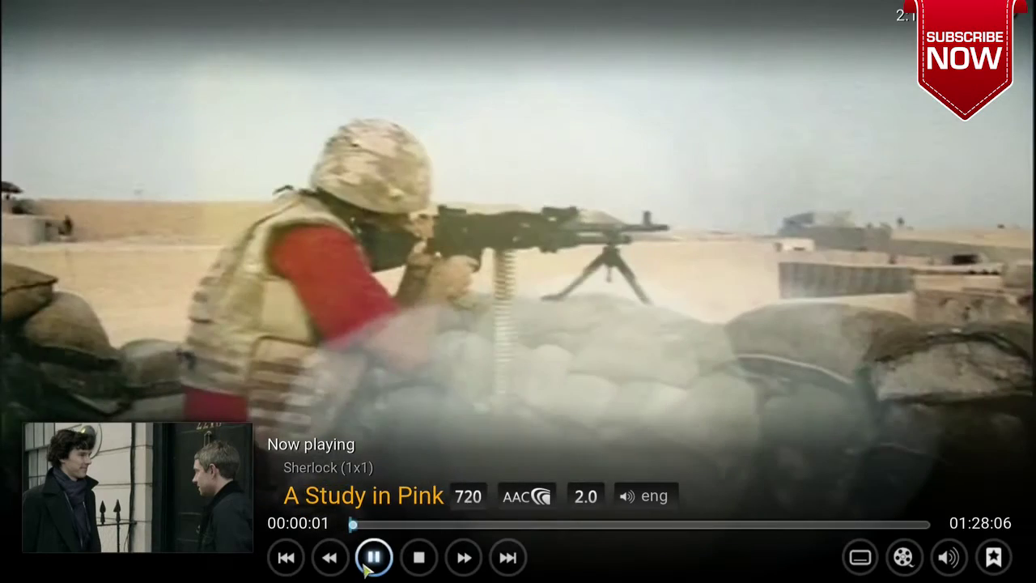
Pause A Study in Pink at 00:00:01 and return to the Season 1 episode list.
click(368, 563)
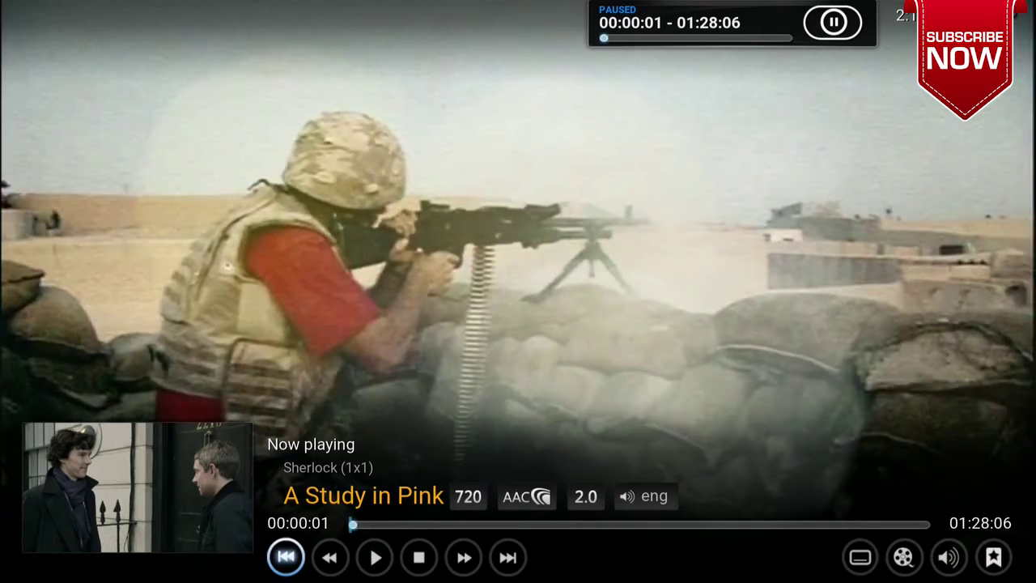
key(Escape)
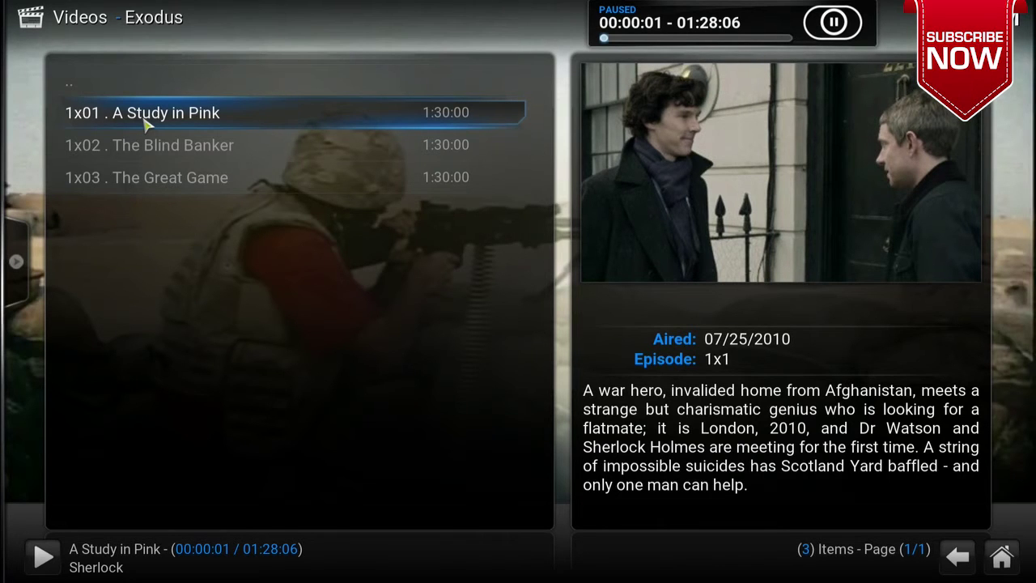
Queue A Study in Pink and The Blind Banker, then slide out the side options blade.
right_click(147, 122)
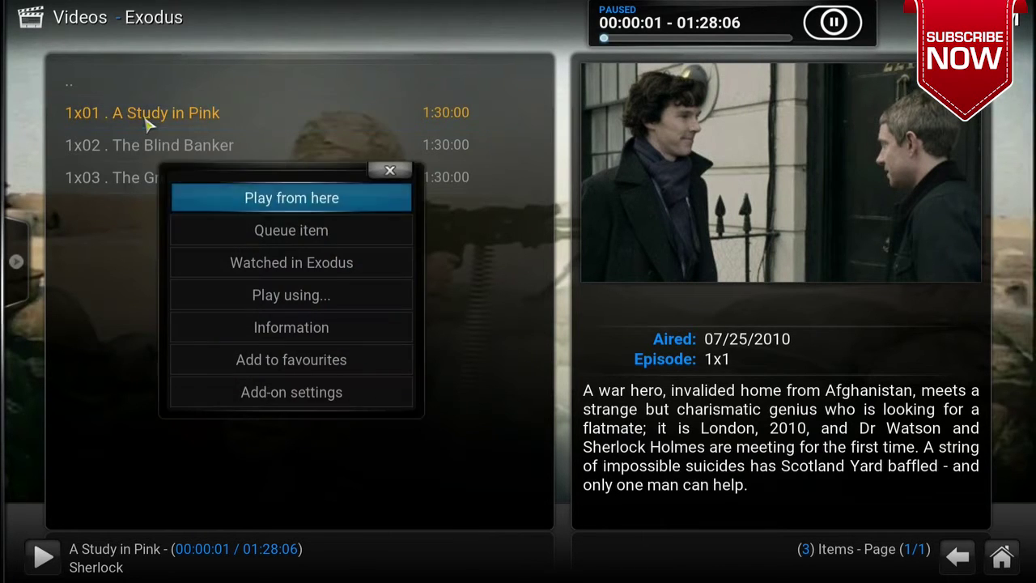
click(239, 235)
right_click(162, 148)
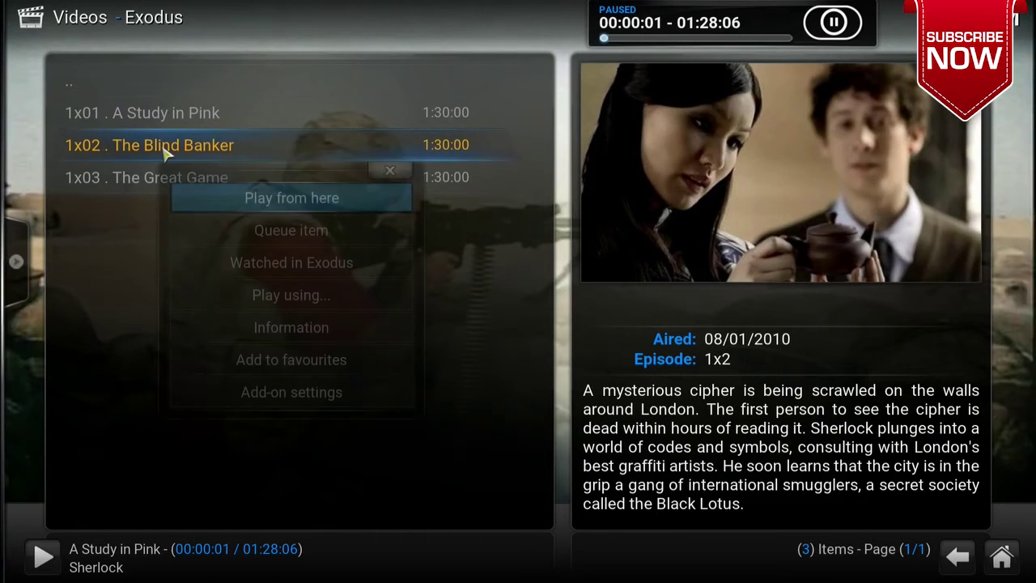
click(240, 234)
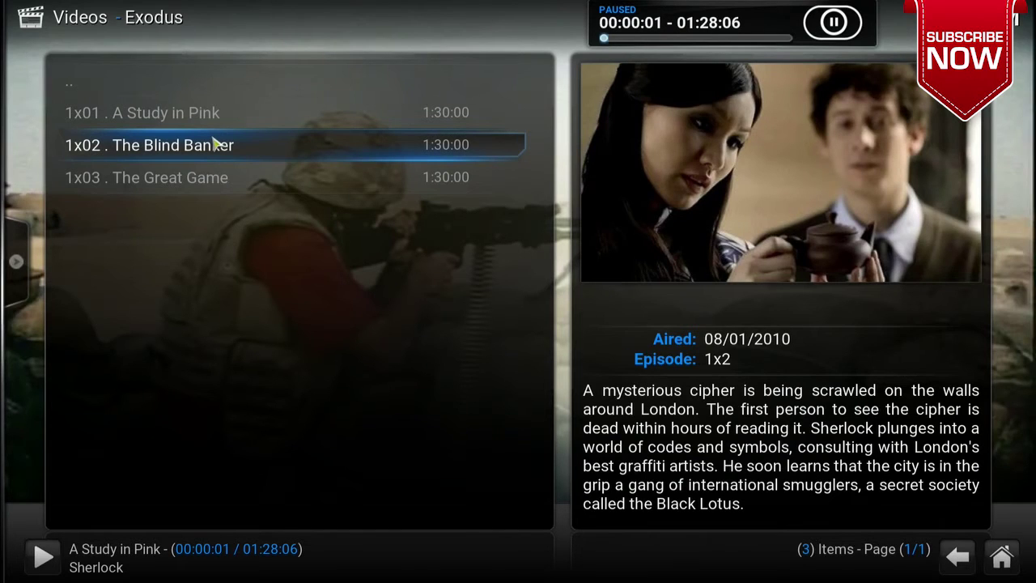
mouse_move(17, 243)
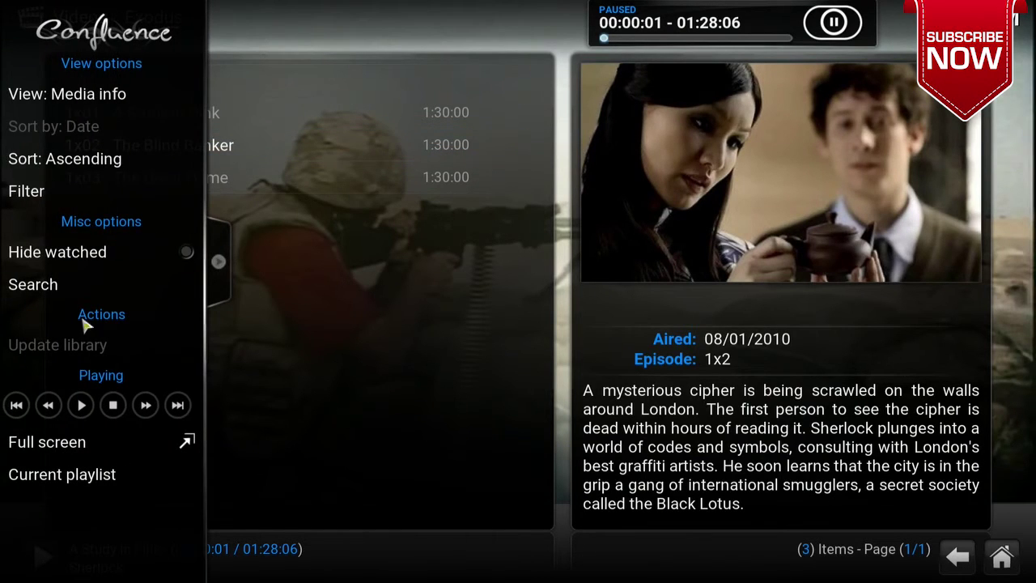
Save the two-episode current playlist as 'sherlok' and back out to the home screen.
click(96, 480)
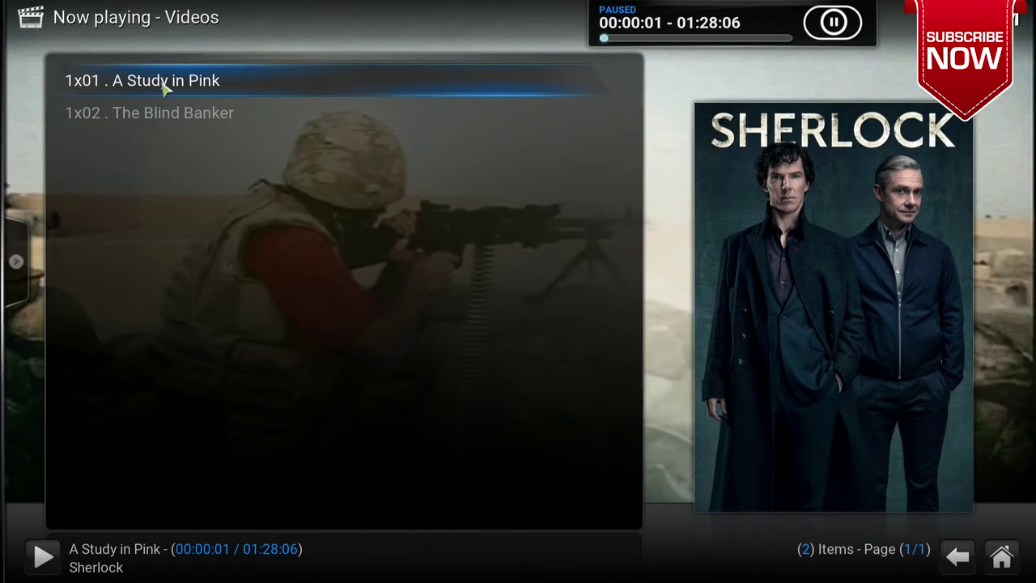
mouse_move(12, 202)
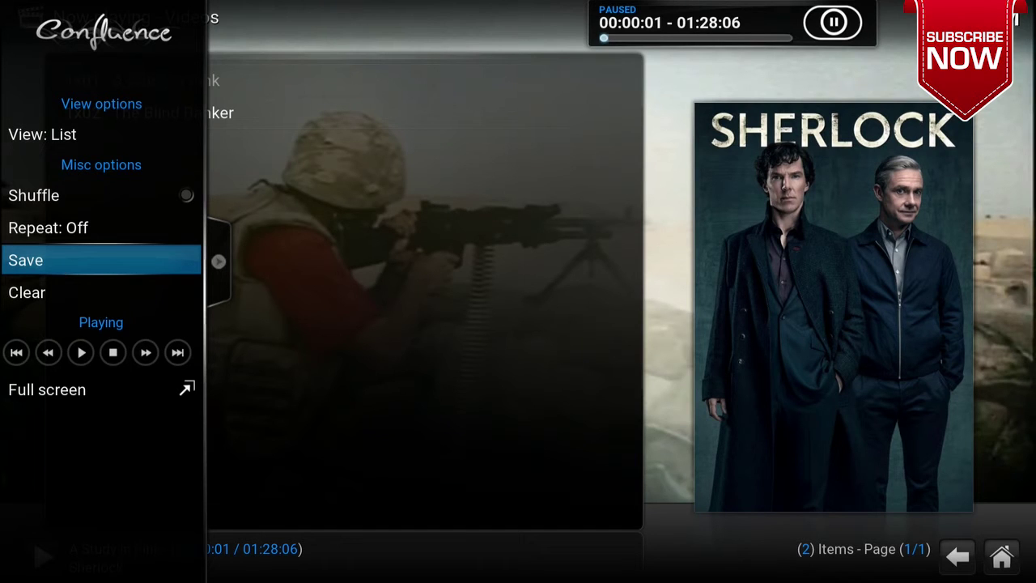
click(78, 258)
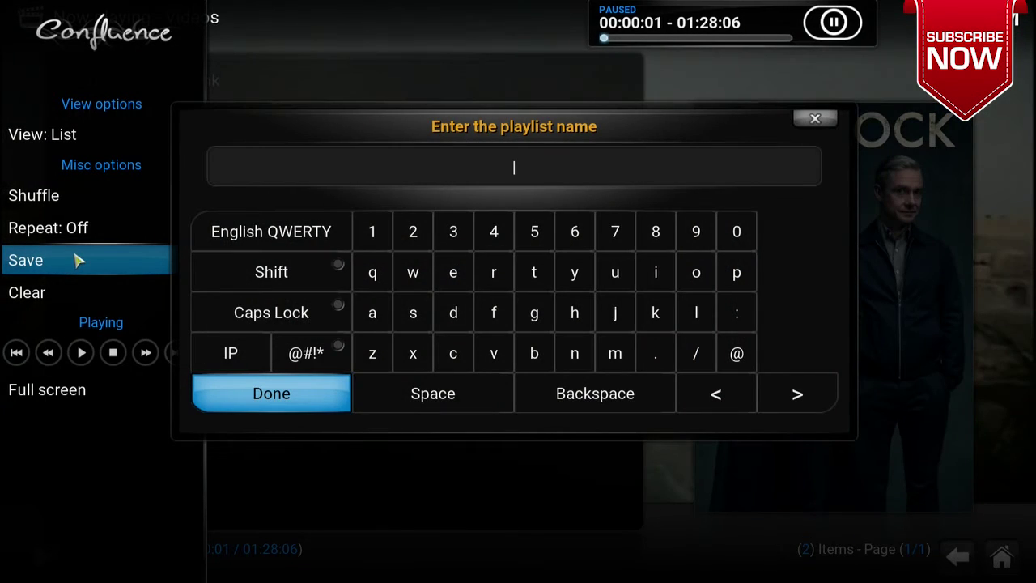
text(sherlok)
key(Return)
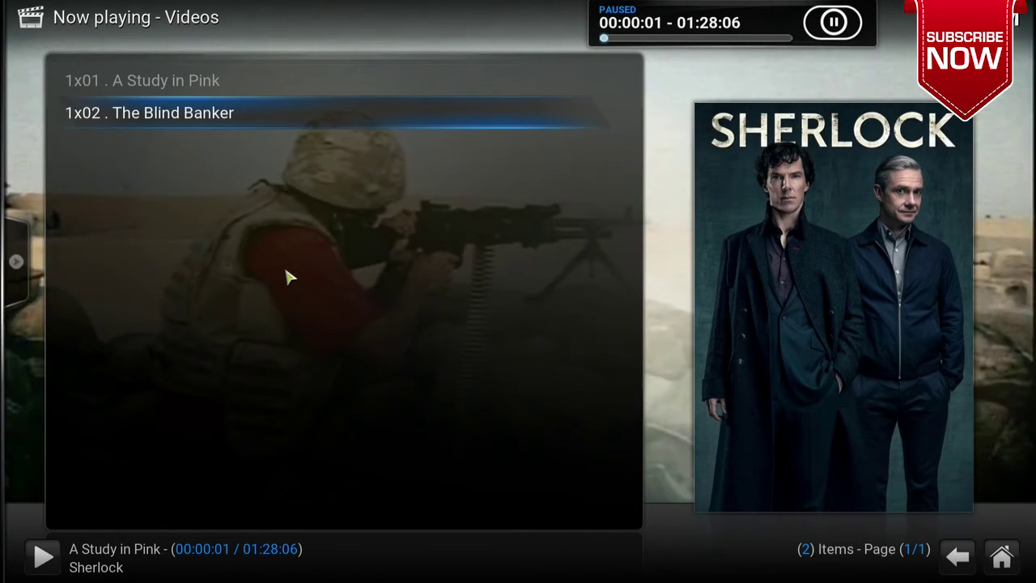
key(Escape)
key(Escape)
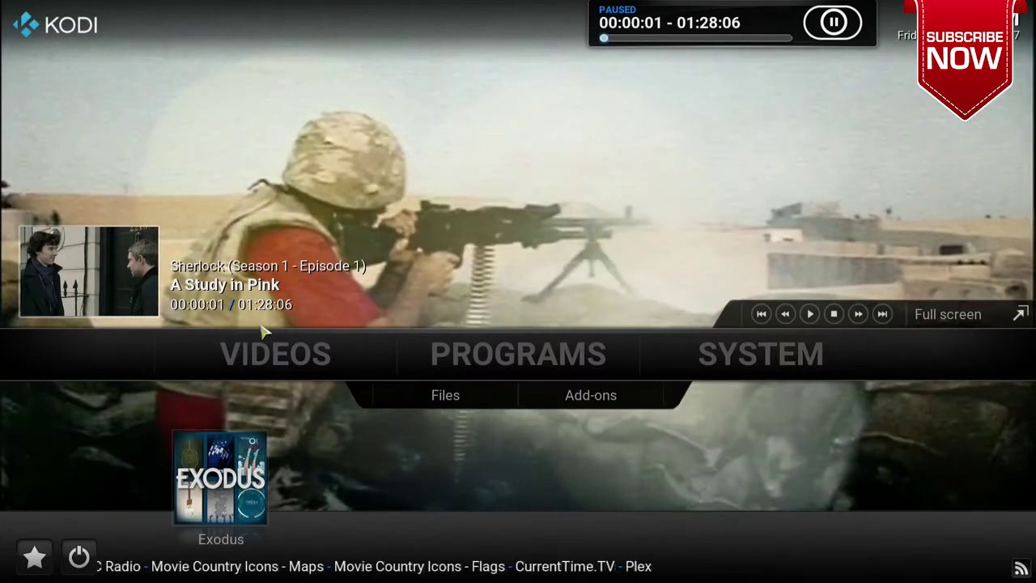
click(298, 357)
click(138, 121)
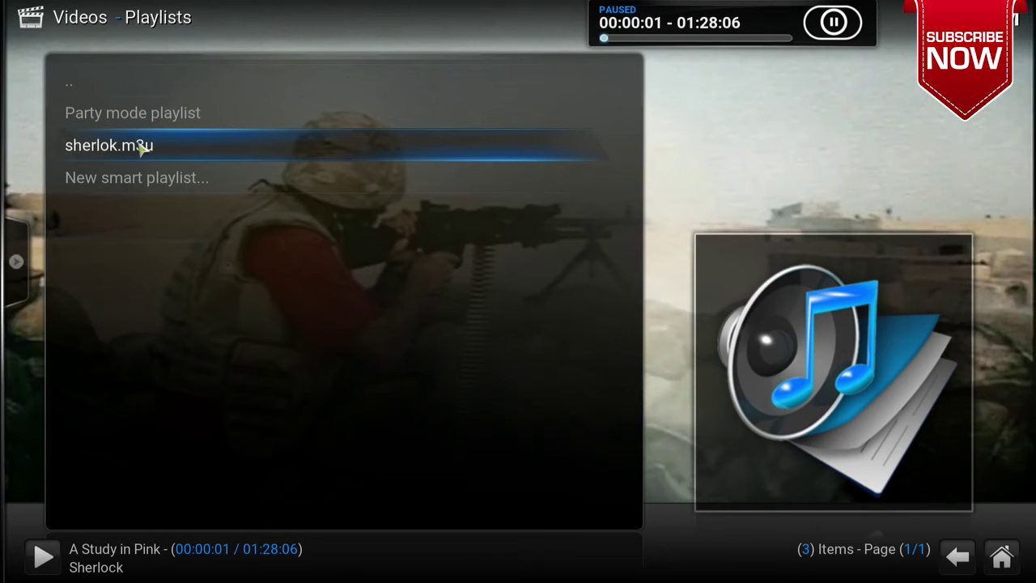
click(161, 145)
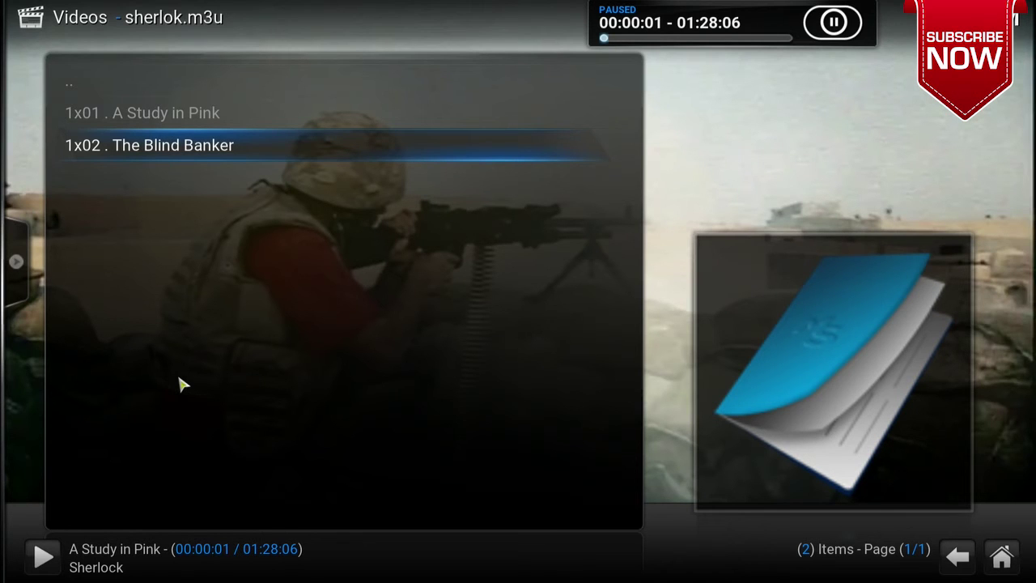
key(BackSpace)
key(BackSpace)
key(BackSpace)
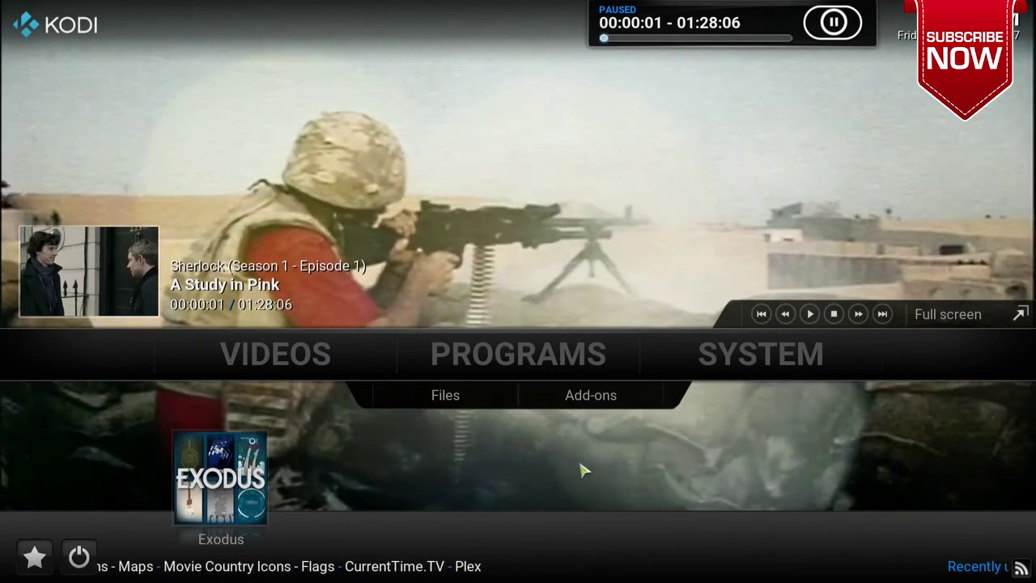
Browse Exodus TV Shows > Most Popular > Sherlock and queue Season 1.
click(241, 502)
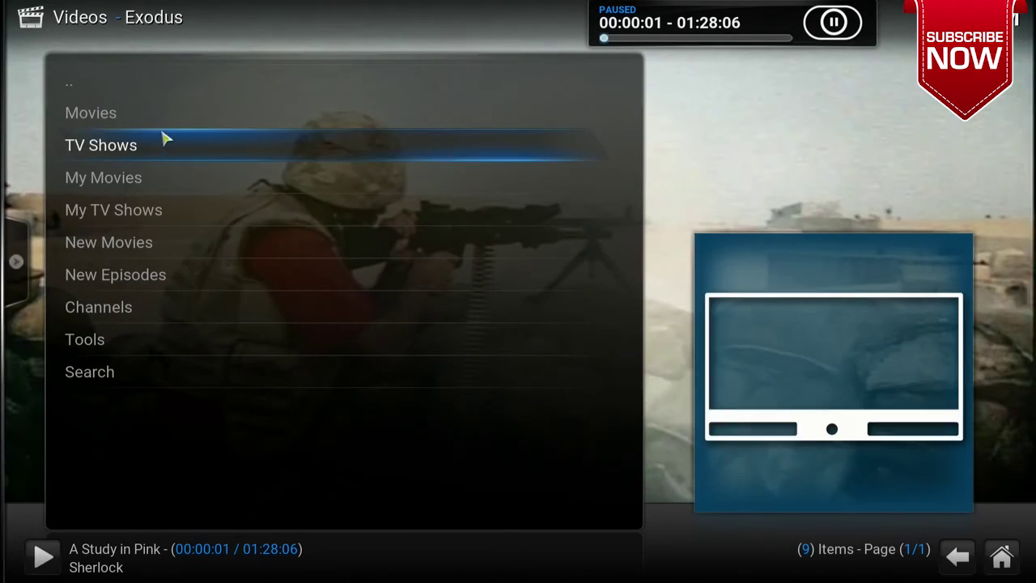
click(158, 147)
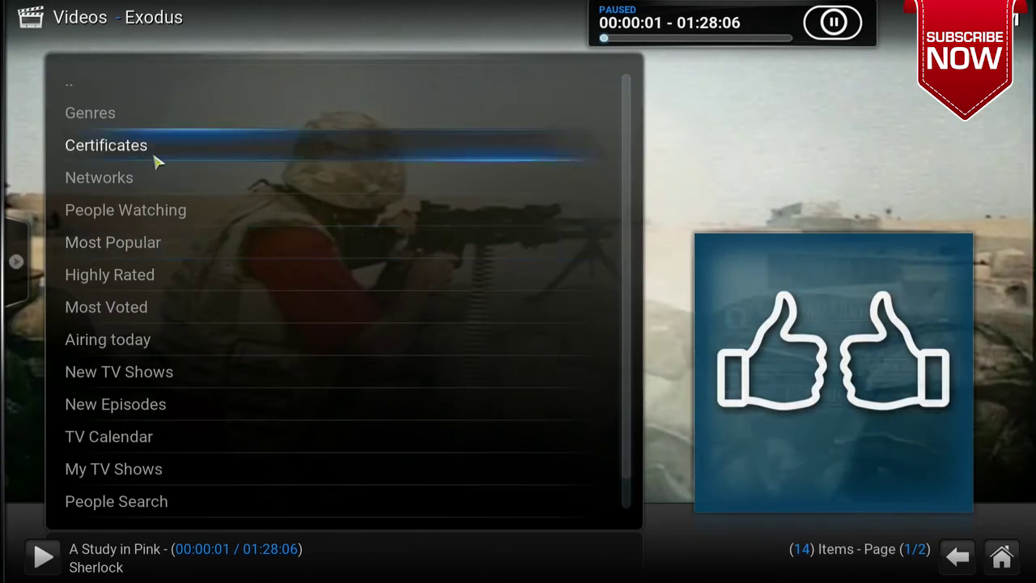
click(157, 256)
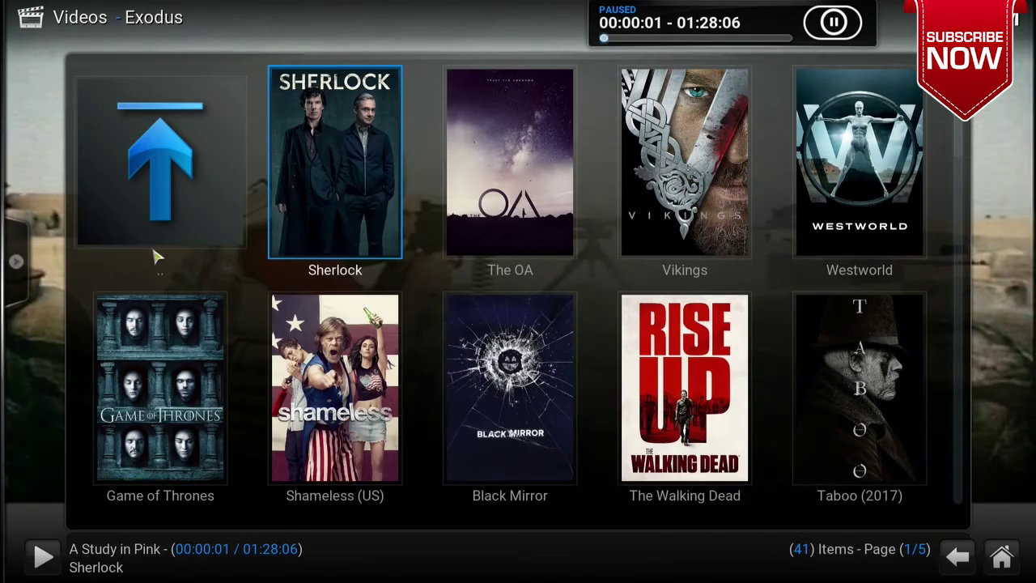
click(338, 207)
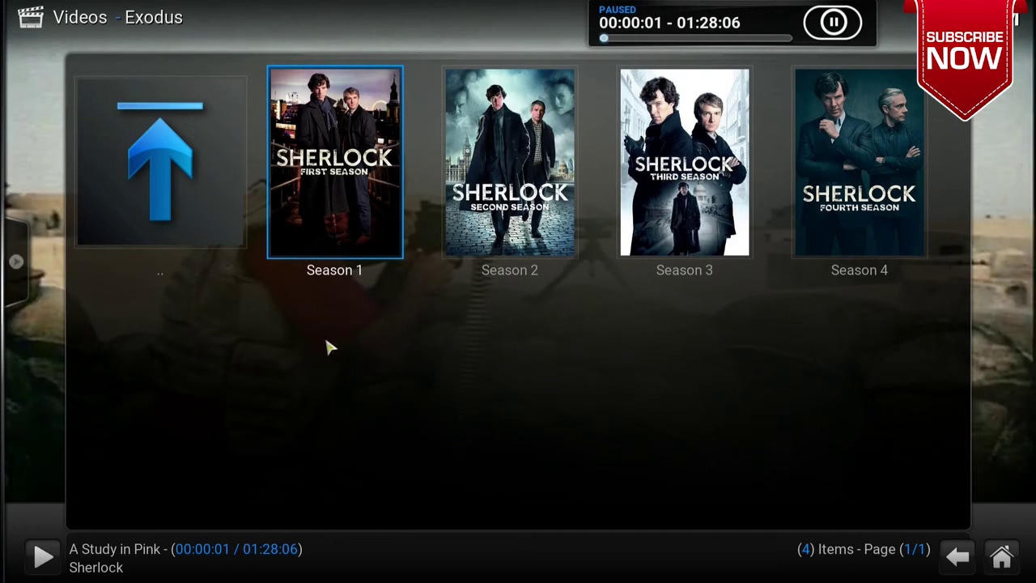
right_click(326, 139)
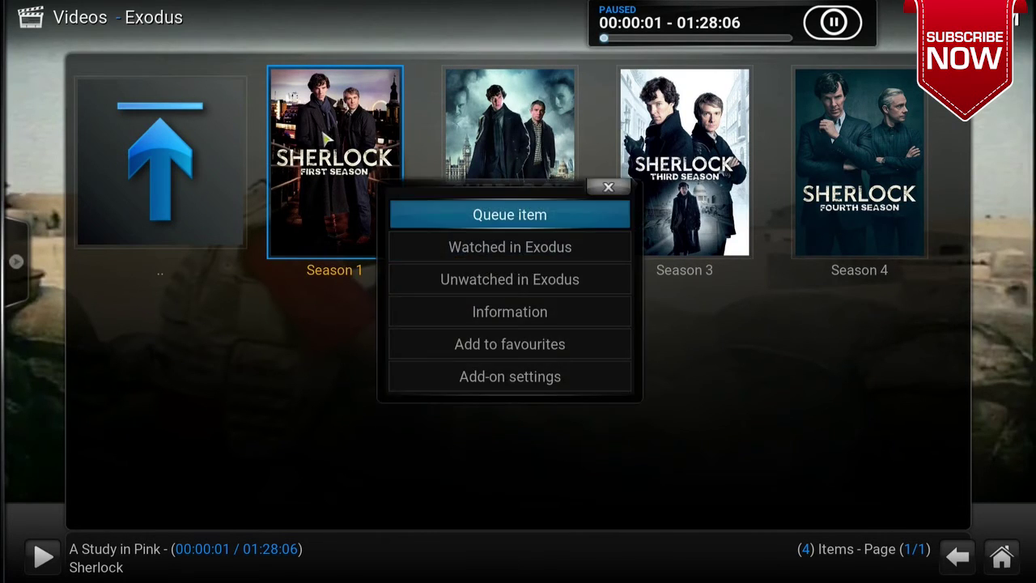
click(523, 214)
mouse_move(8, 230)
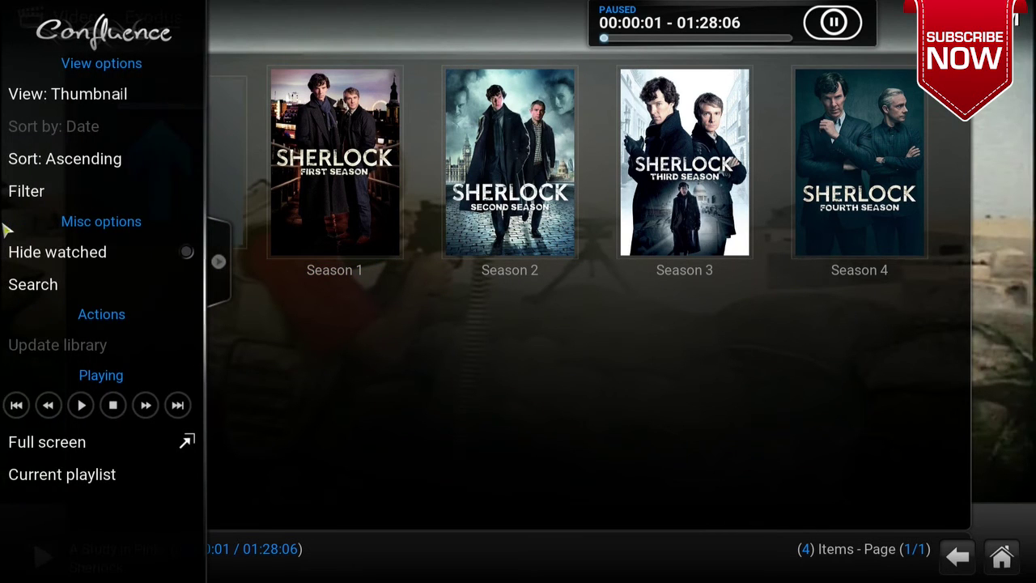
Check the current playlist, switch the video to full screen, and skip to the next episode.
click(58, 477)
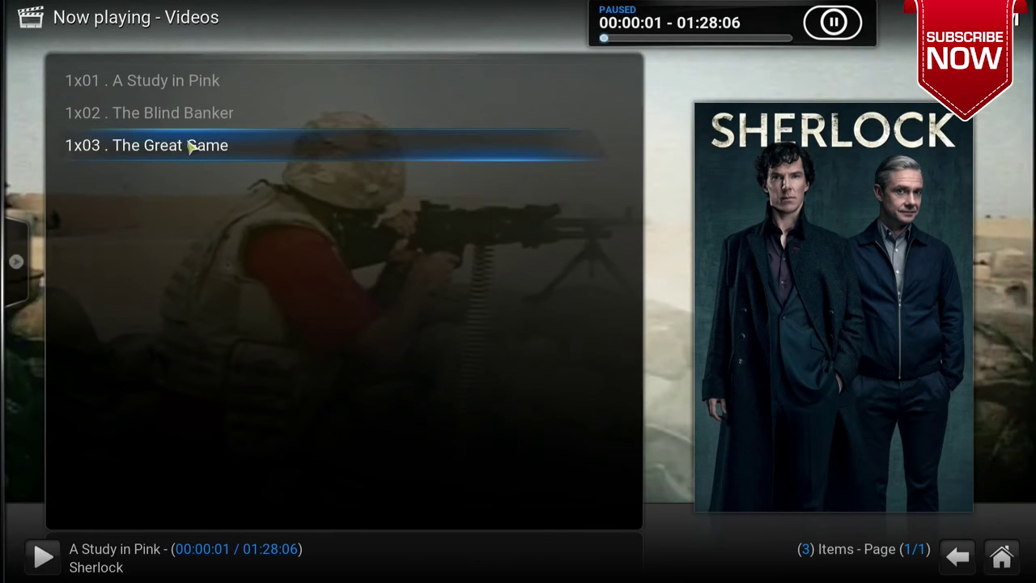
right_click(218, 320)
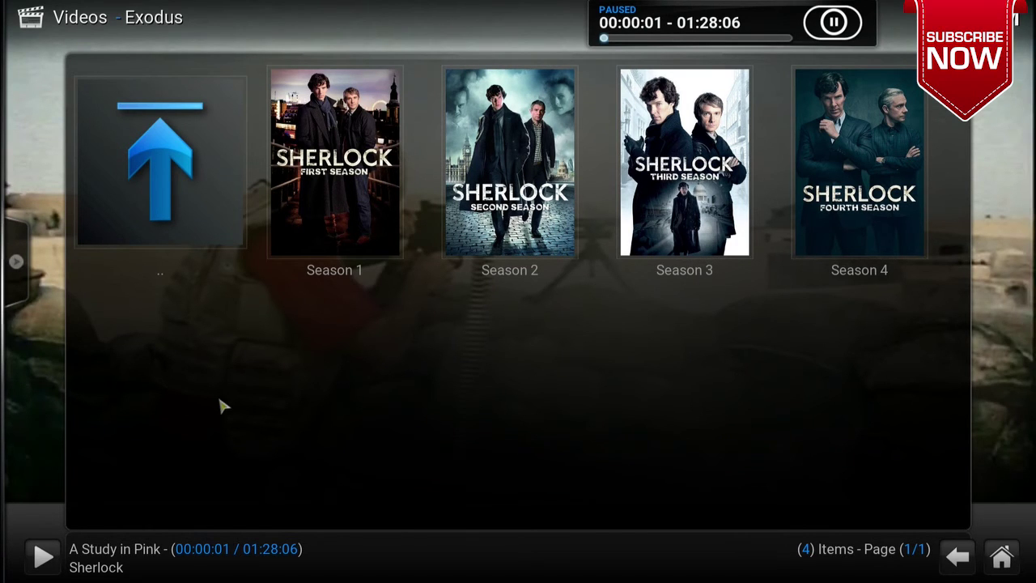
key(Tab)
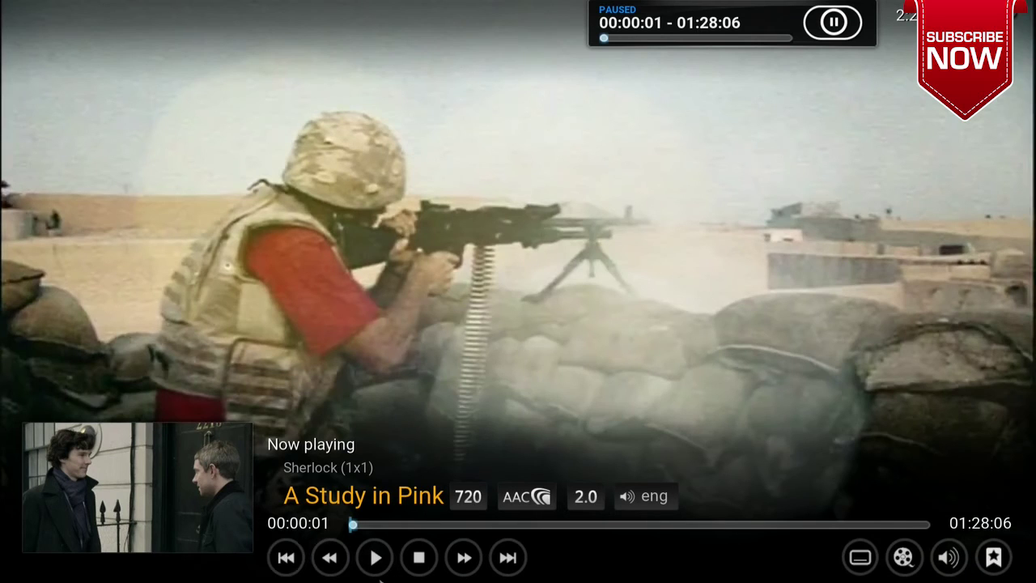
click(512, 559)
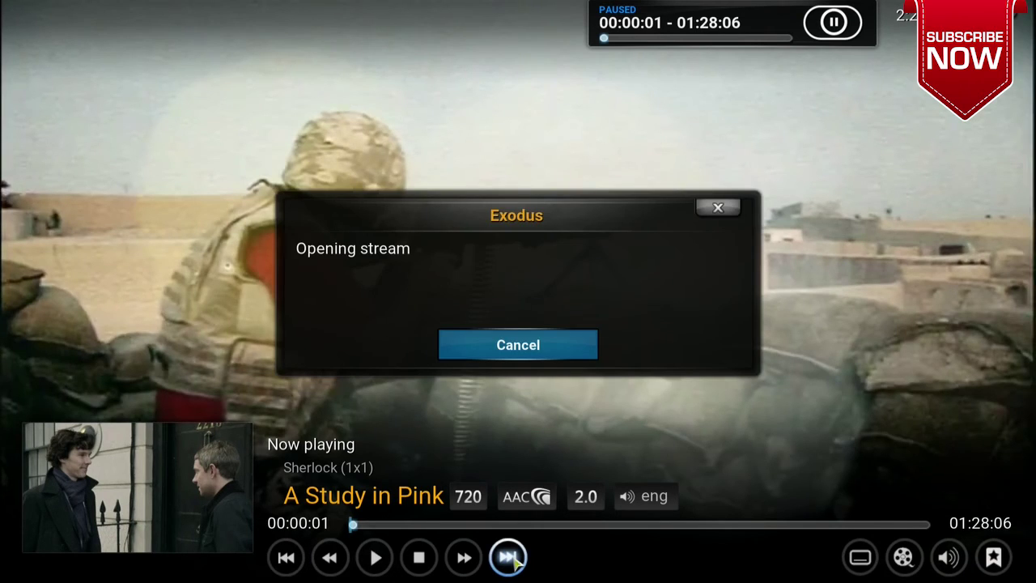